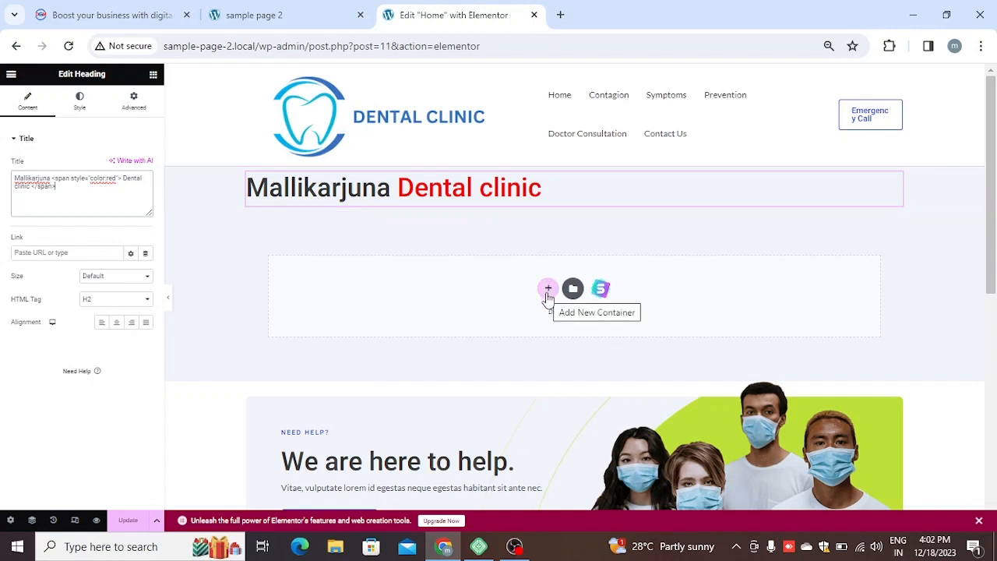
# - Add a row-direction container below the existing heading and place a Heading widget in it
pyautogui.click(549, 289)
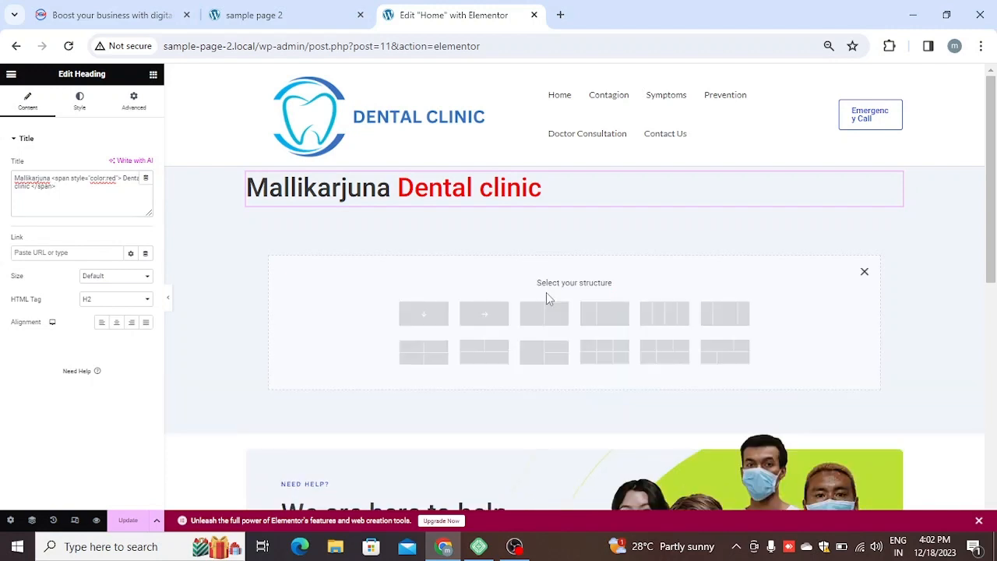
pyautogui.click(480, 319)
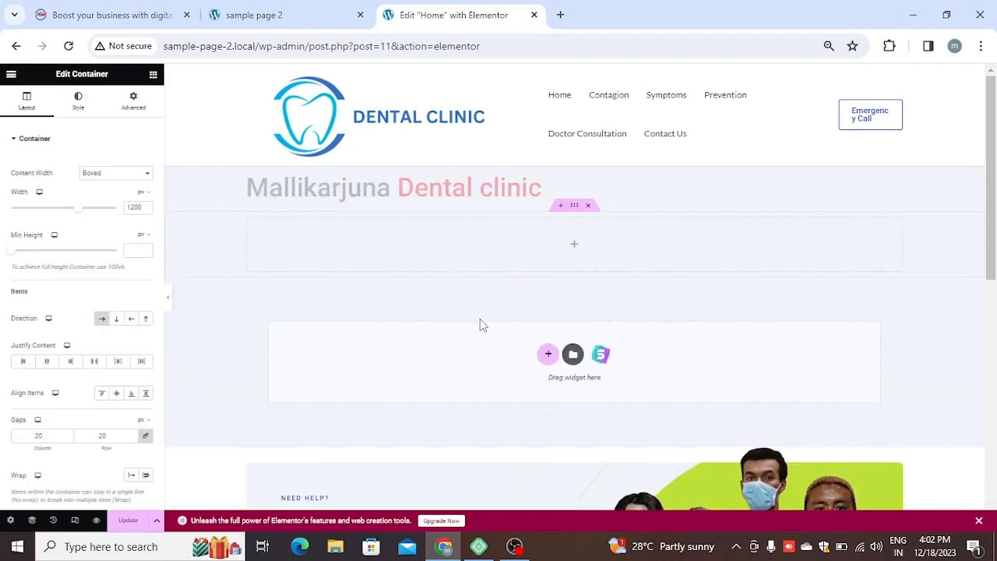
pyautogui.click(154, 76)
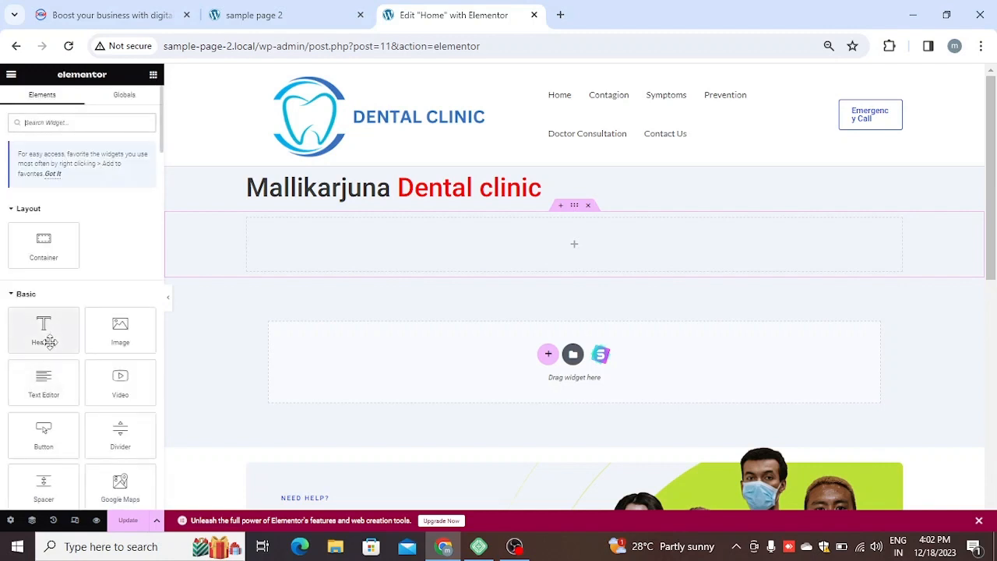
pyautogui.moveTo(49, 341); pyautogui.dragTo(503, 262)
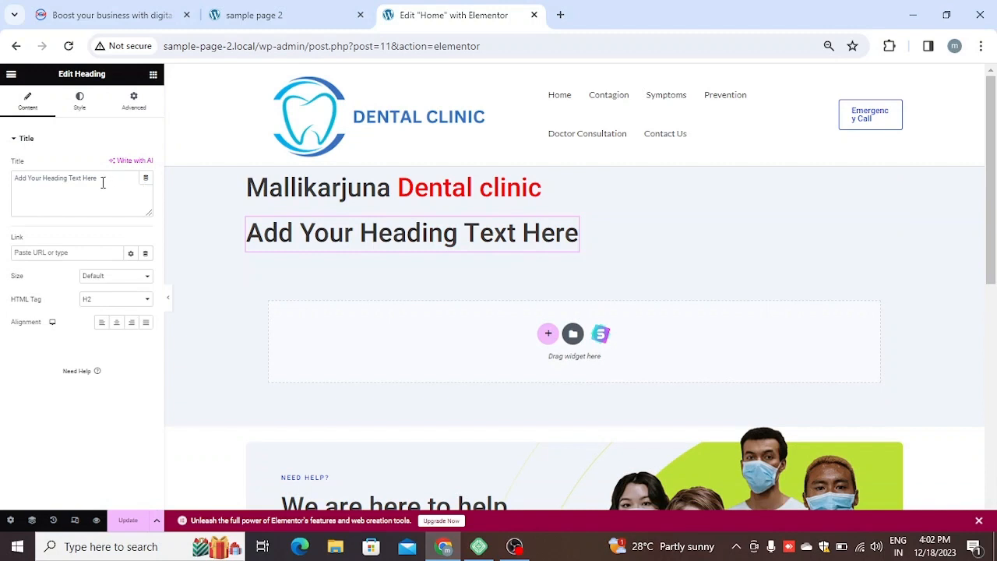
# - Replace the new heading's placeholder title with "Mallikarjuna dental clinic"
pyautogui.moveTo(108, 178); pyautogui.dragTo(1, 185)
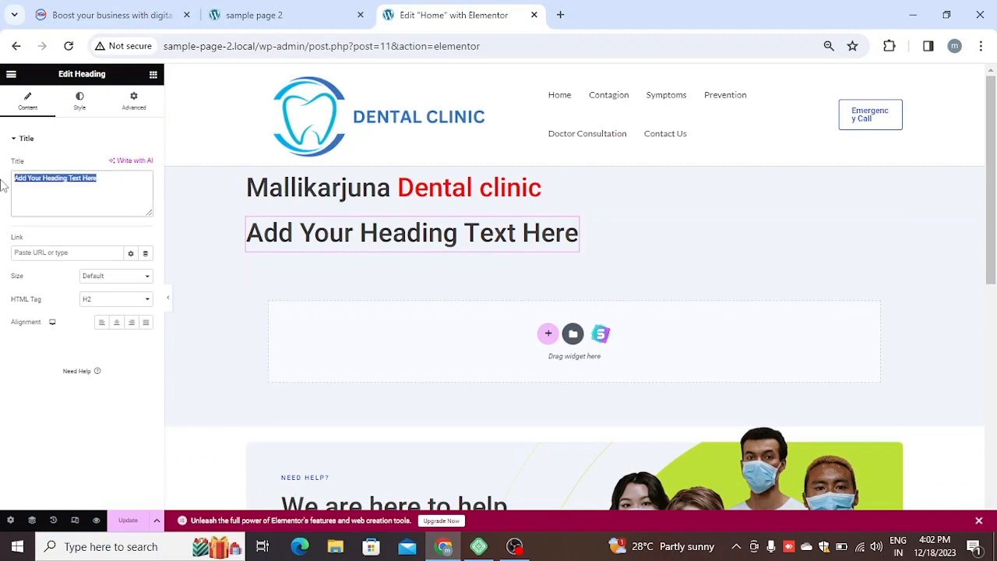
pyautogui.write('M')
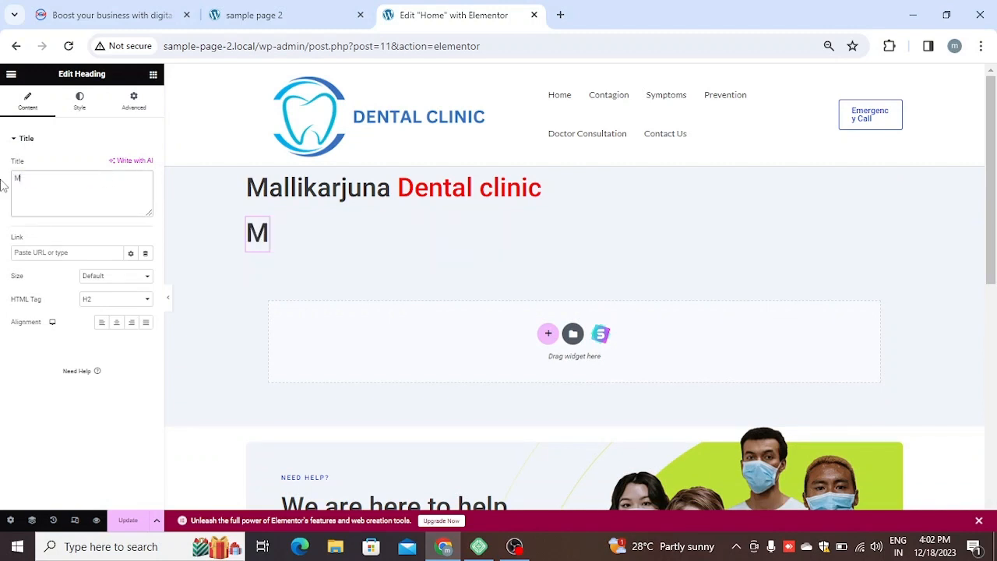
pyautogui.write('allikarjuna')
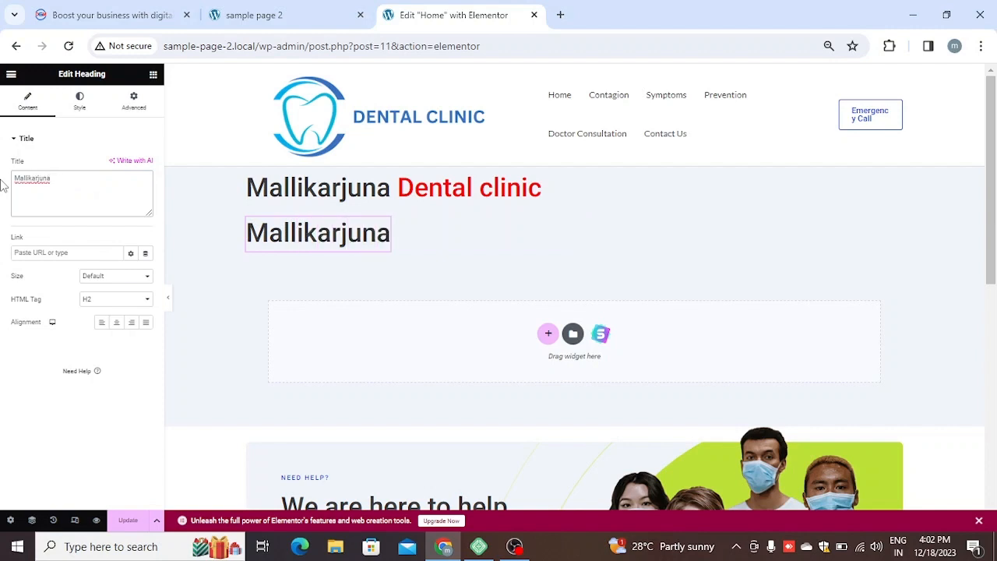
pyautogui.write(' denta')
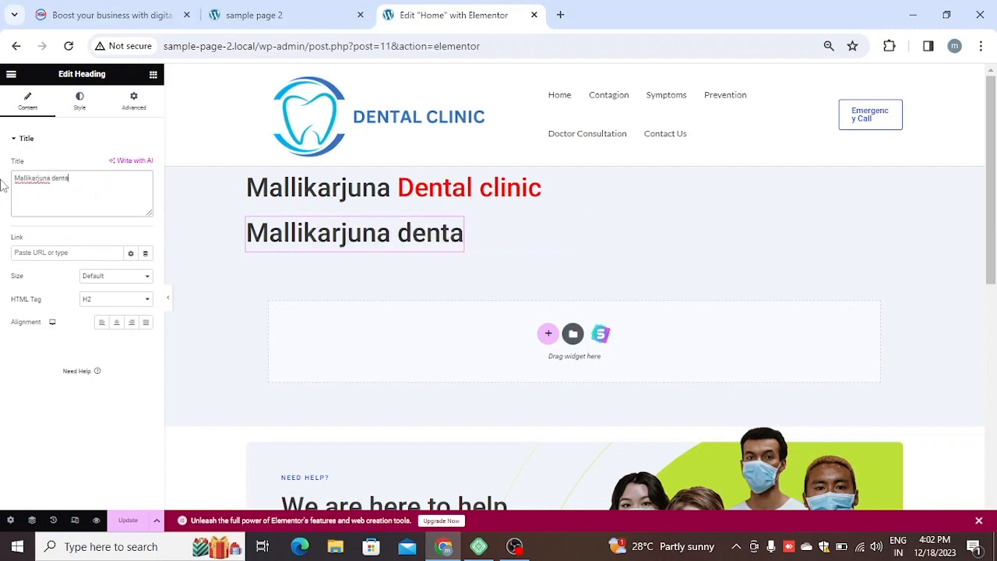
pyautogui.write('l clinic')
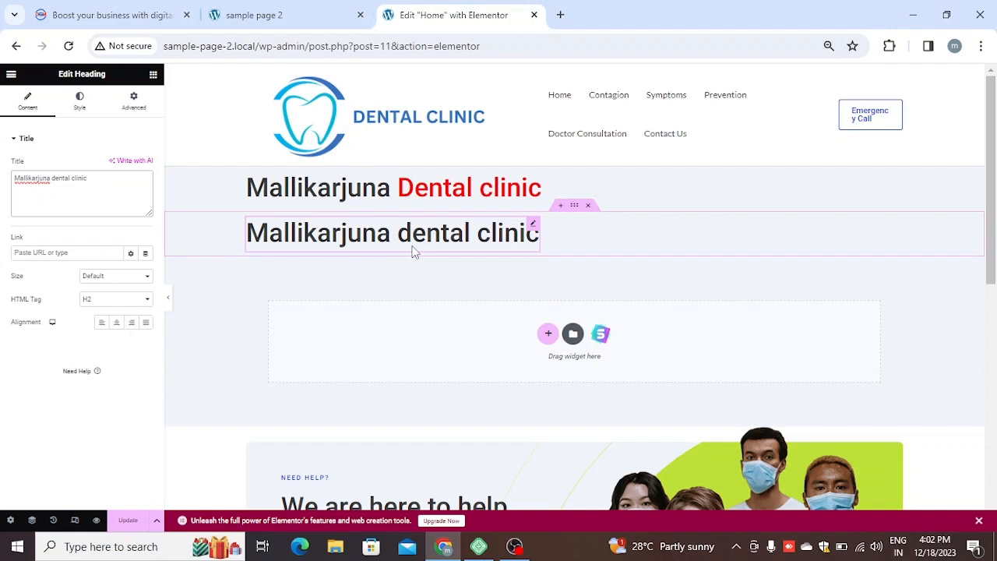
# - Insert an opening <span> tag before "dental clinic" in the new heading's title
pyautogui.click(50, 177)
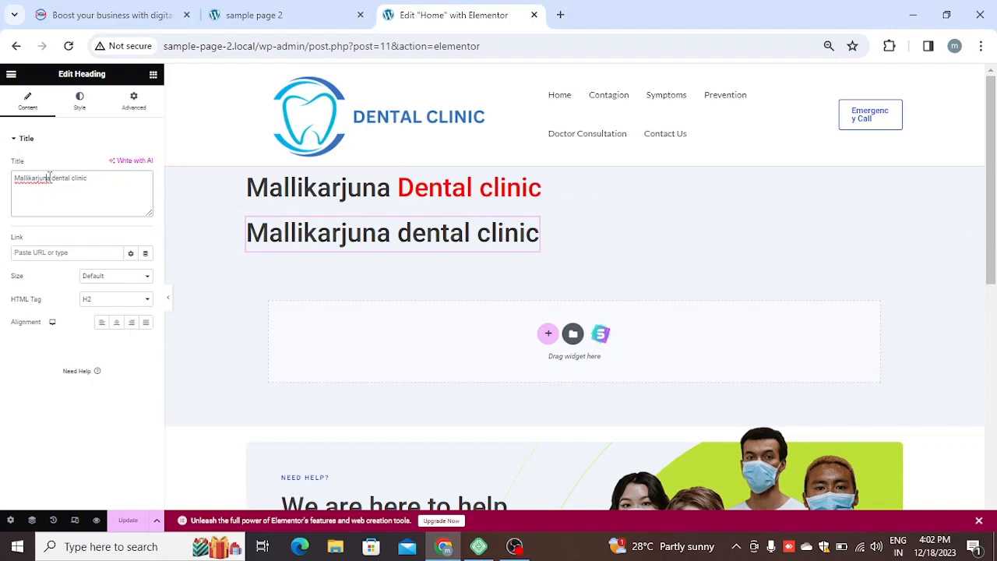
pyautogui.write('<>')
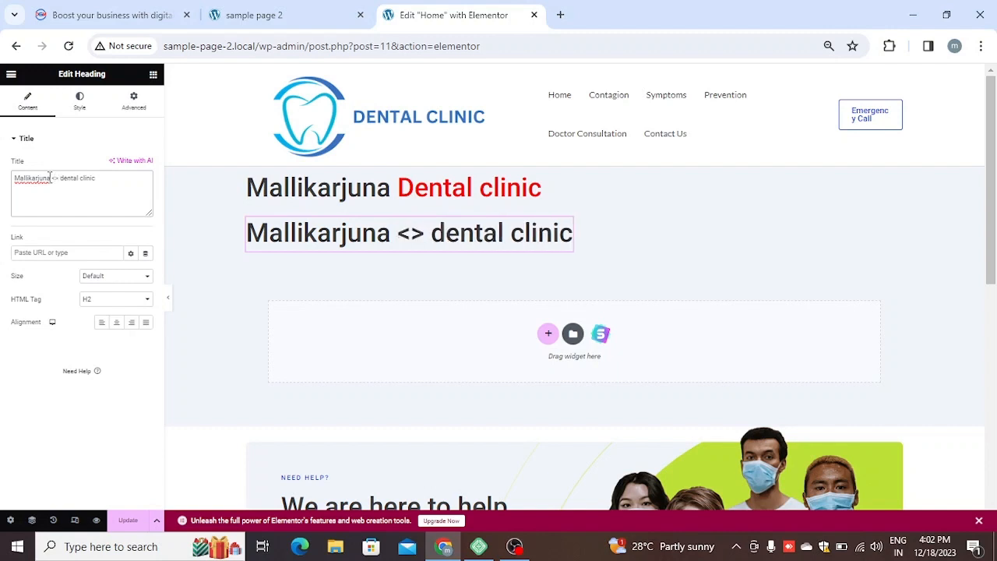
pyautogui.write('span')
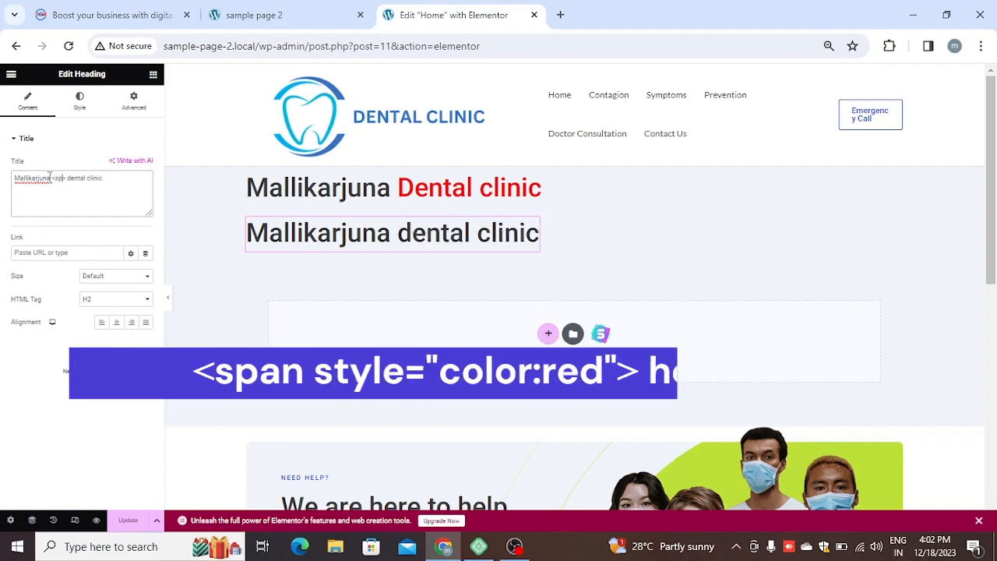
pyautogui.write('n')
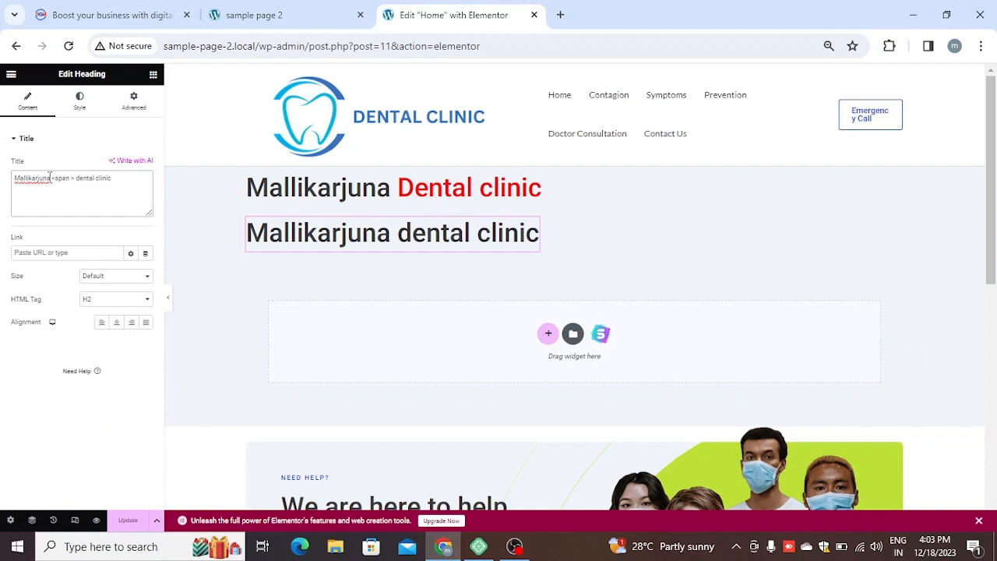
# - Add style="color:red" to the opening span tag and close it with </span> after "clinic"
pyautogui.write('styl')
pyautogui.write('e')
pyautogui.write('=')
pyautogui.write('""')
pyautogui.write('c')
pyautogui.write('olo')
pyautogui.write('r')
pyautogui.write(':')
pyautogui.write('red')
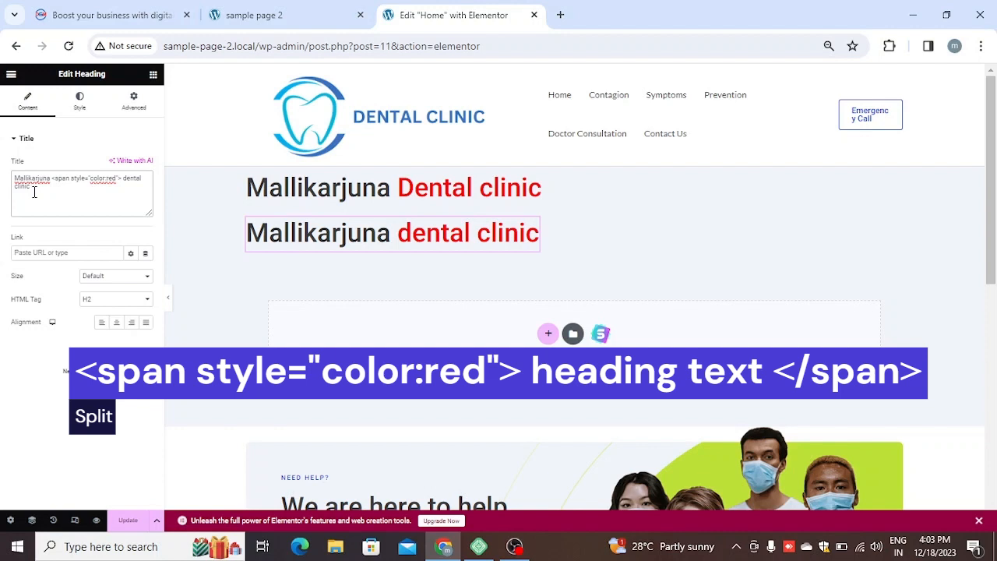
pyautogui.write('<>/span>')
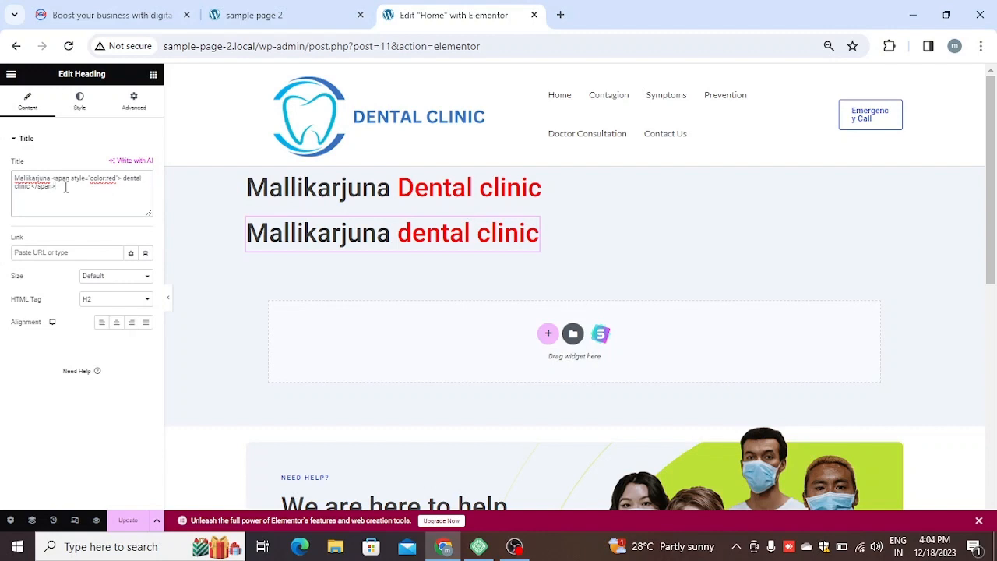
# - Move the closing </span> tag to directly after "dental" so that only this word is coloured
pyautogui.press('BackSpace')
pyautogui.press('BackSpace')
pyautogui.press('BackSpace')
pyautogui.press('BackSpace')
pyautogui.write('<>')
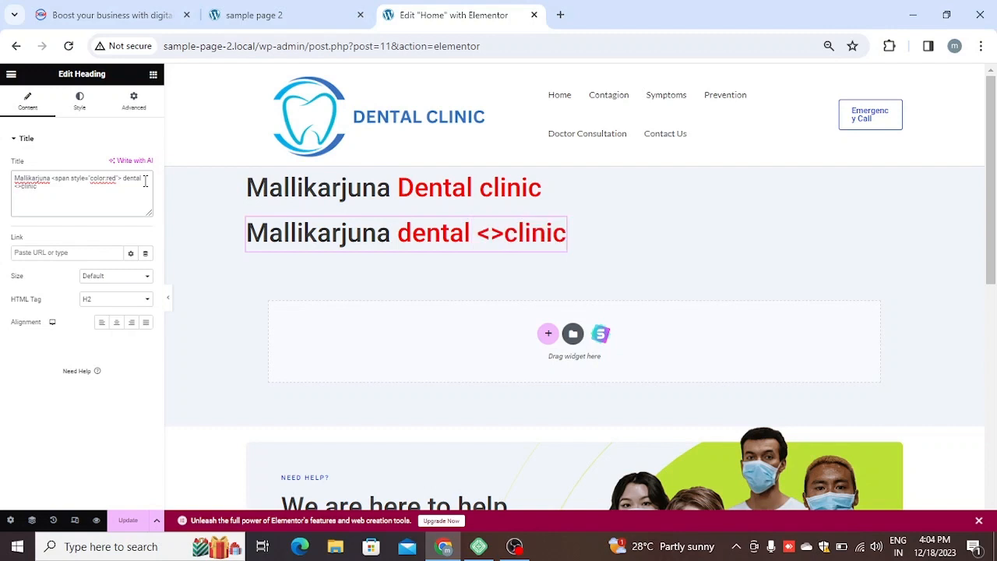
pyautogui.write('/')
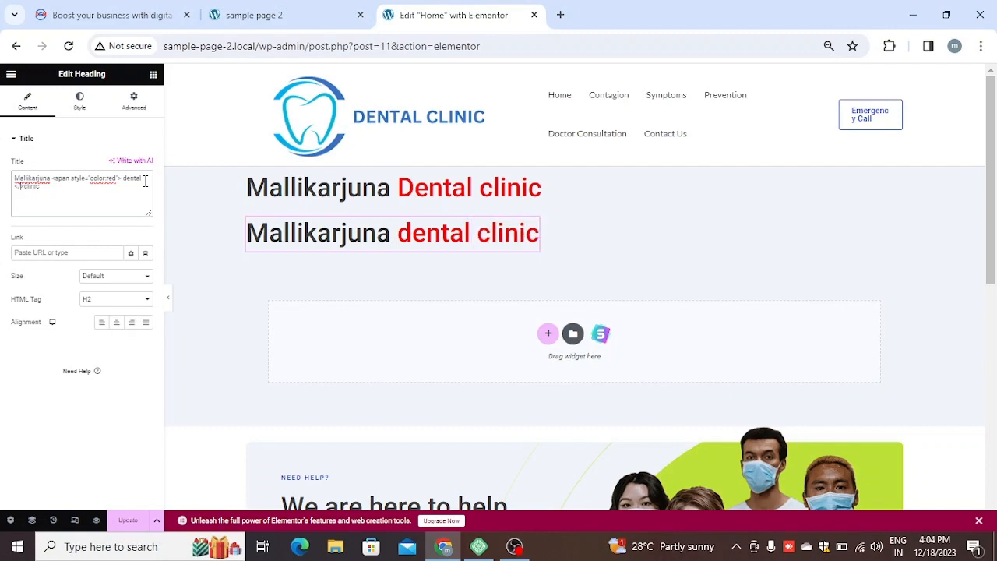
pyautogui.write('span')
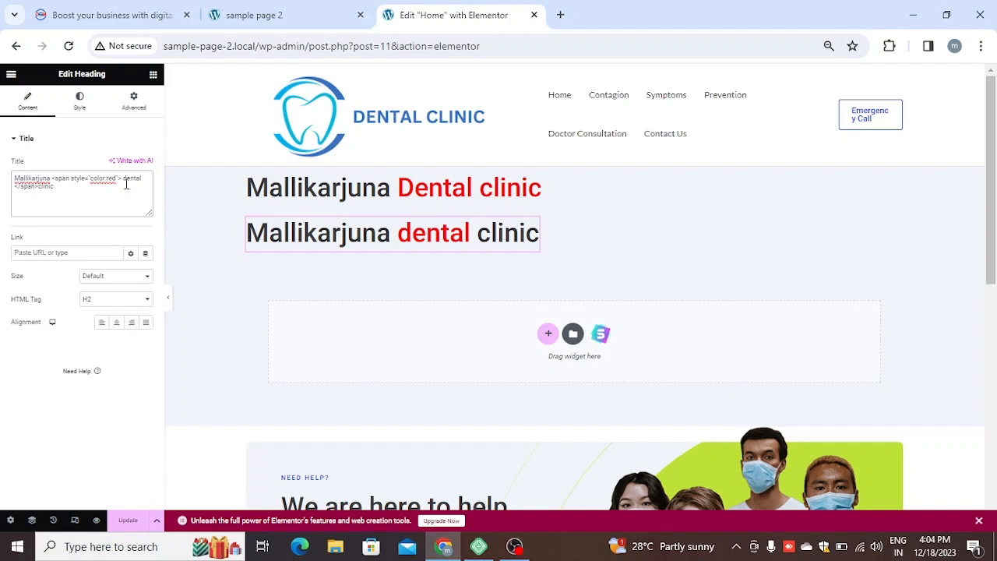
# - Insert a second opening span tag before "clinic" with a style attribute starting with "color:"
pyautogui.write('<>')
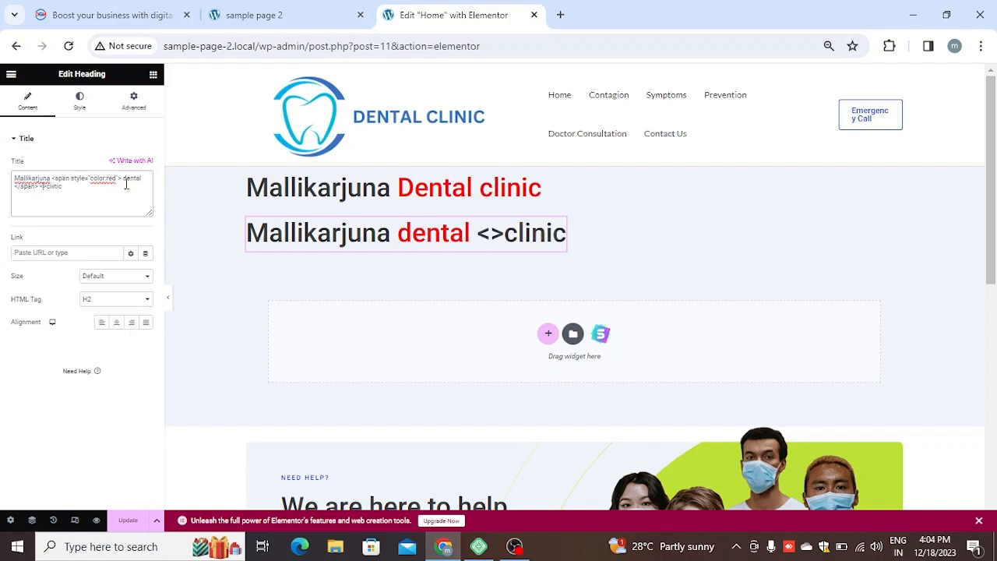
pyautogui.write('span')
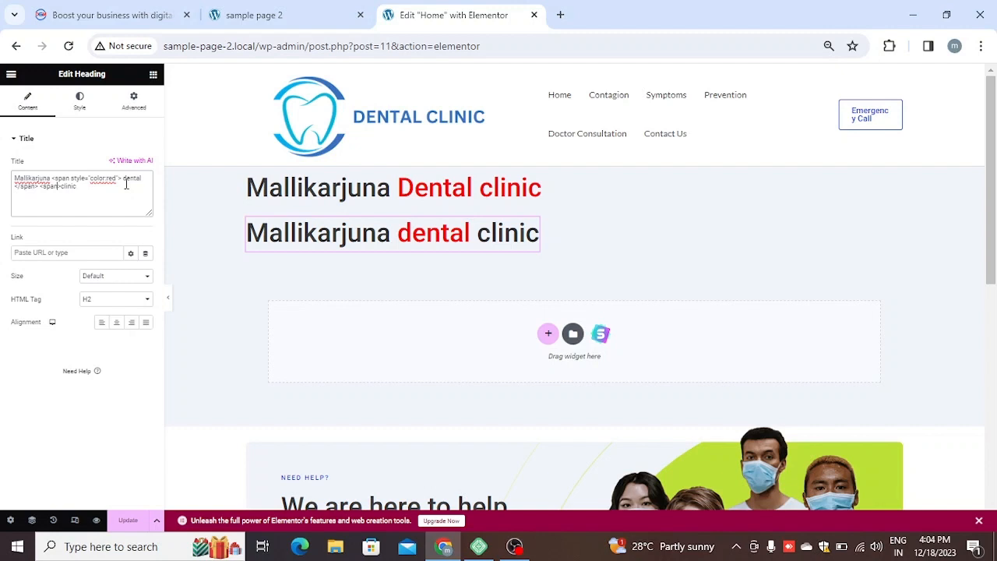
pyautogui.write(' style="')
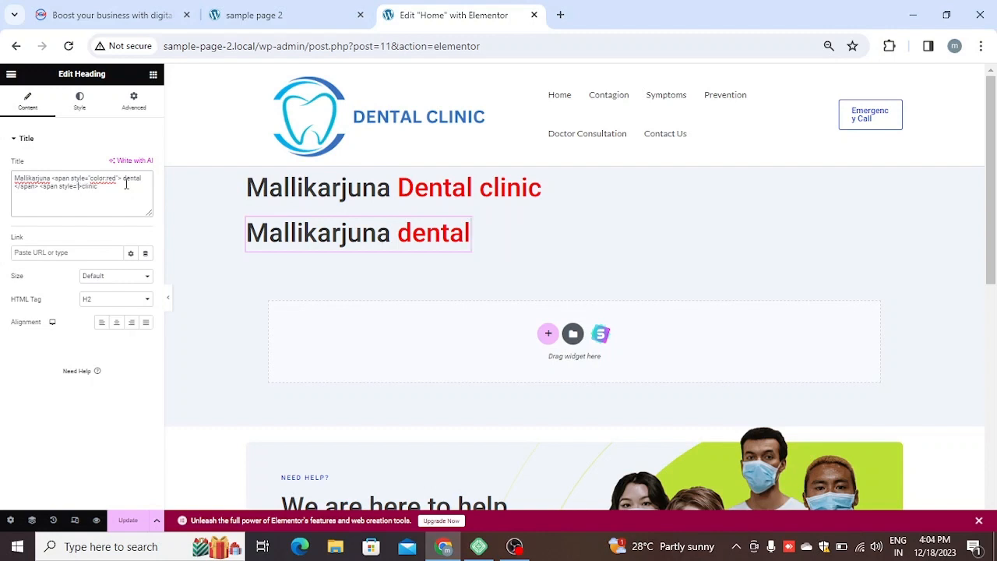
pyautogui.write('">')
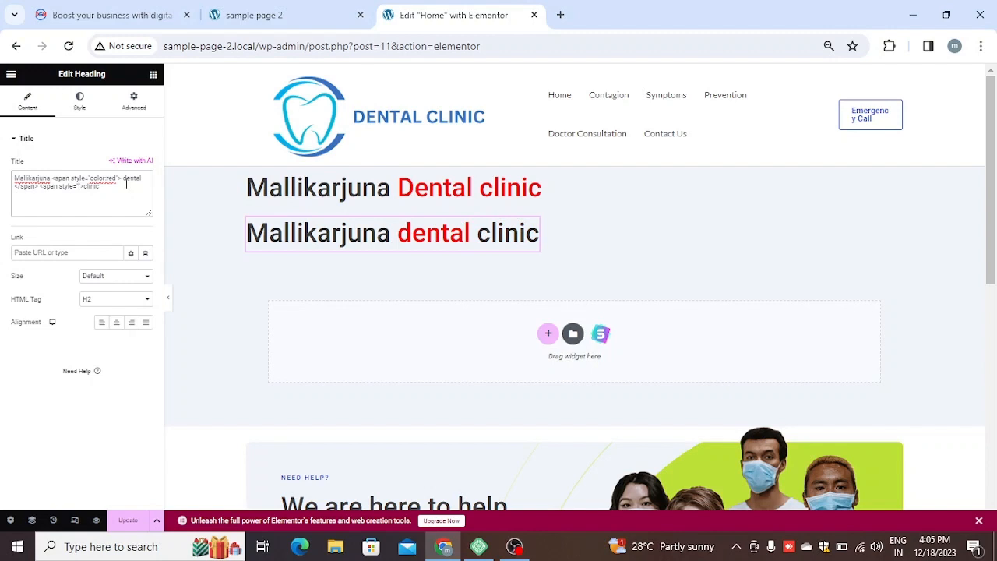
pyautogui.write('color:')
# - Search Google for "colour picker" in a new browser tab
pyautogui.click(560, 14)
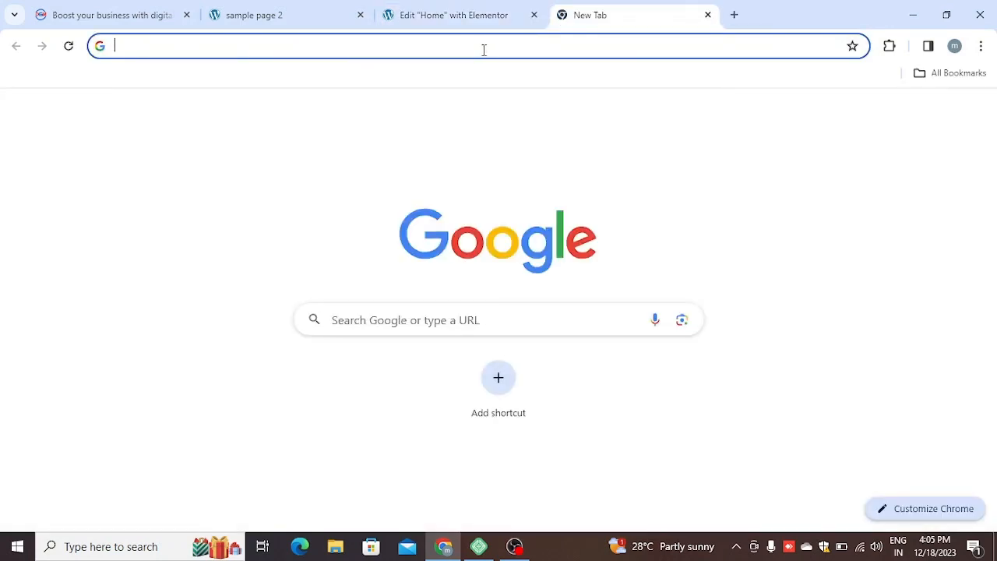
pyautogui.click(484, 50)
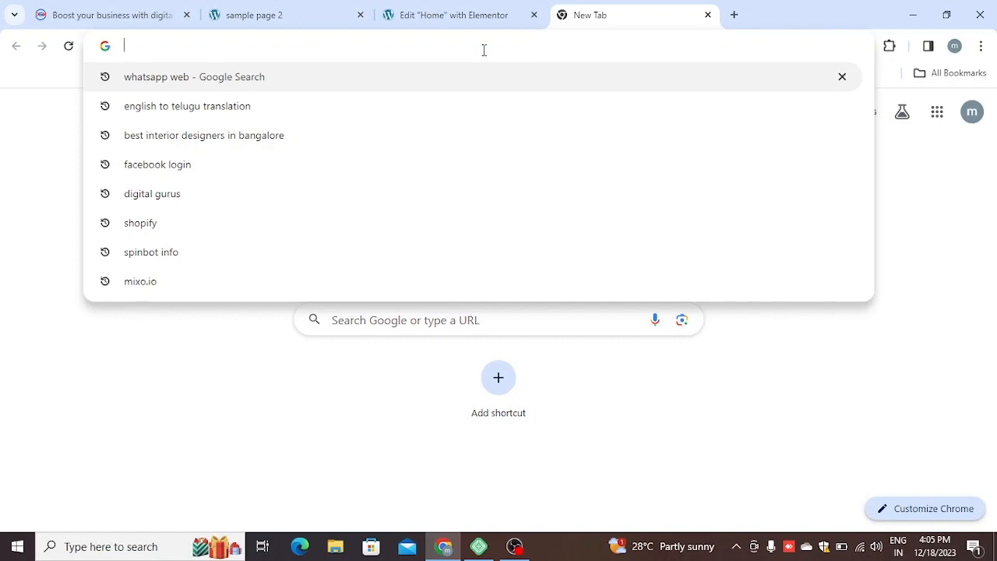
pyautogui.write('c')
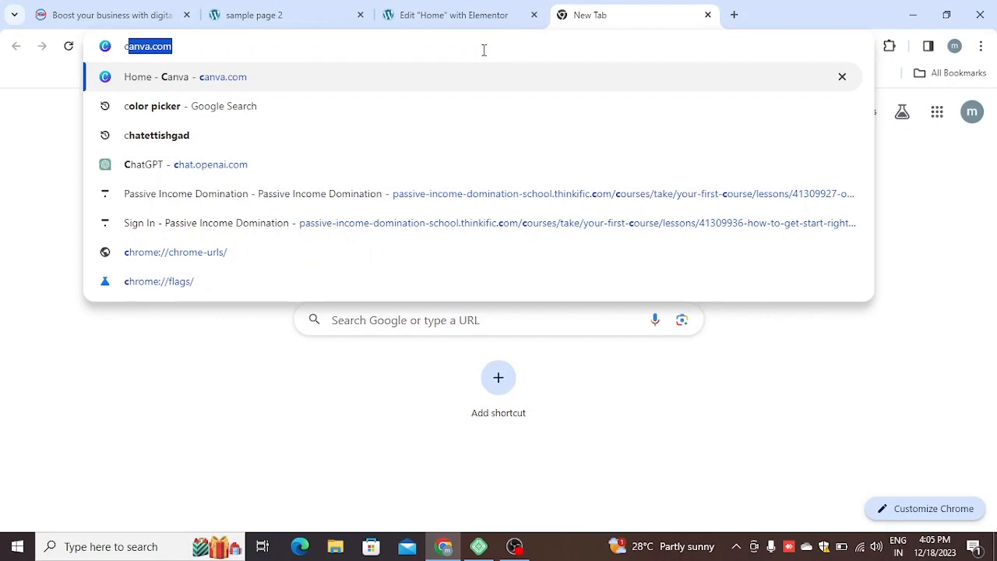
pyautogui.write('olour')
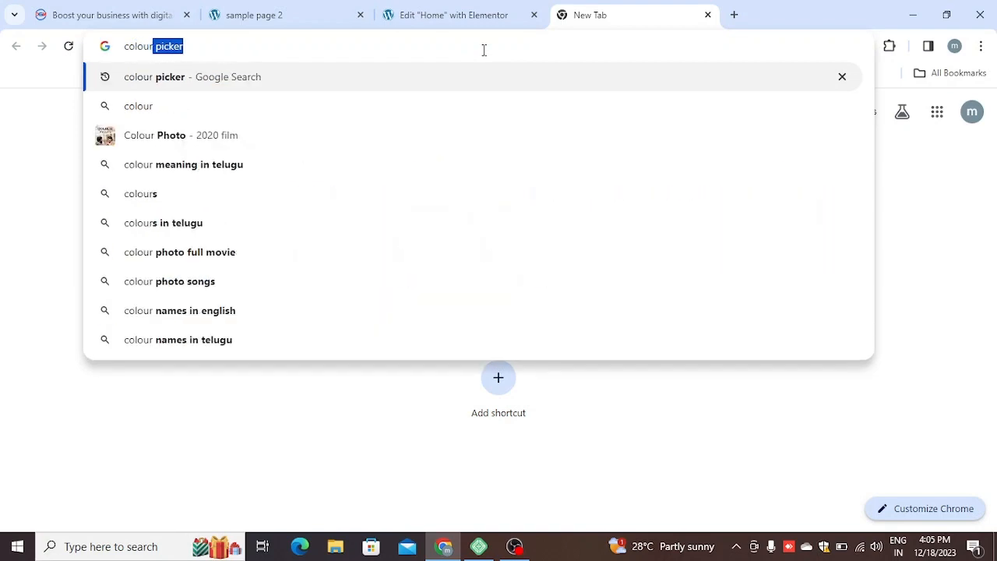
pyautogui.click(172, 77)
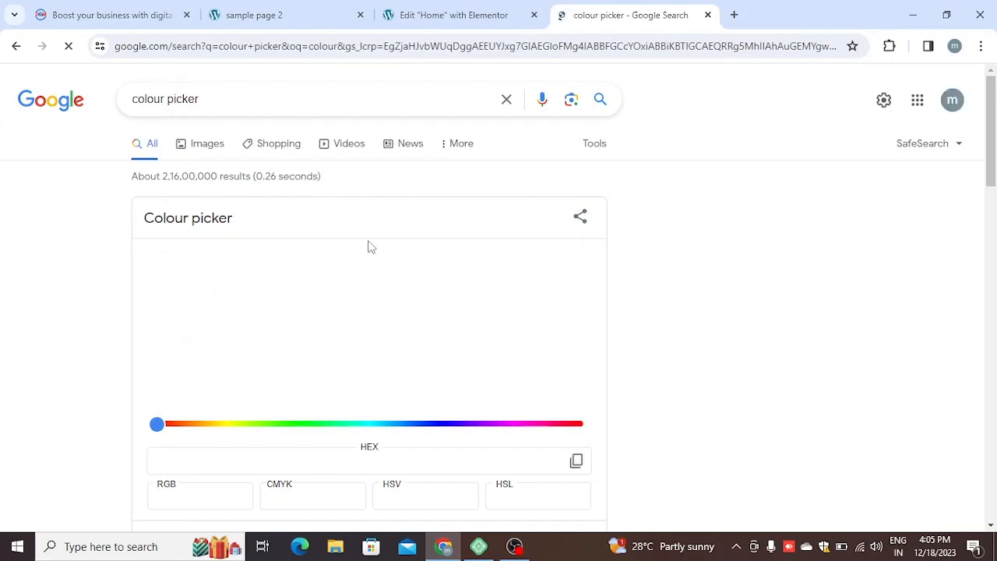
# - Pick the bright yellow #ffef0f in Google's colour picker and copy its HEX code
pyautogui.scroll(-2, 396, 265)
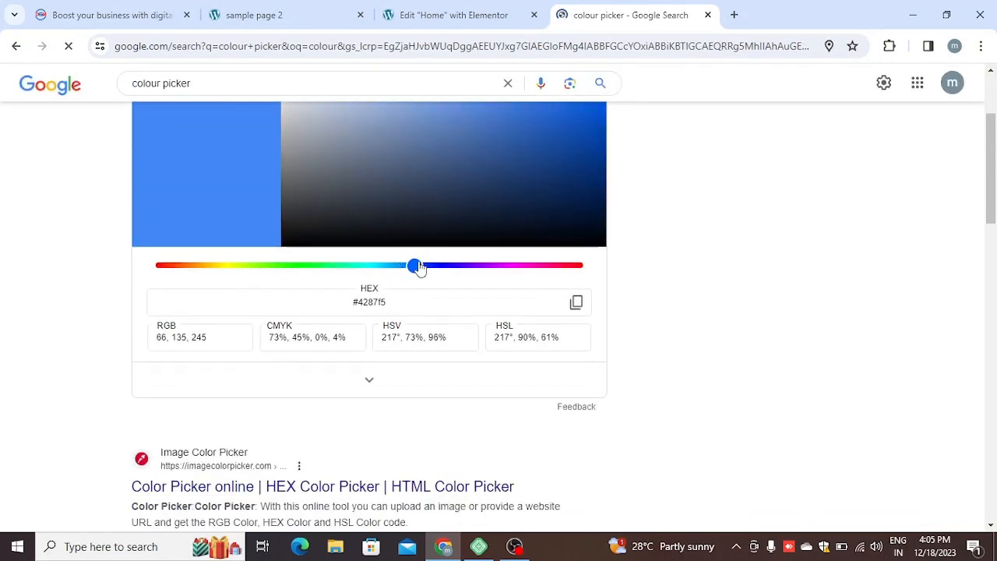
pyautogui.scroll(2, 407, 188)
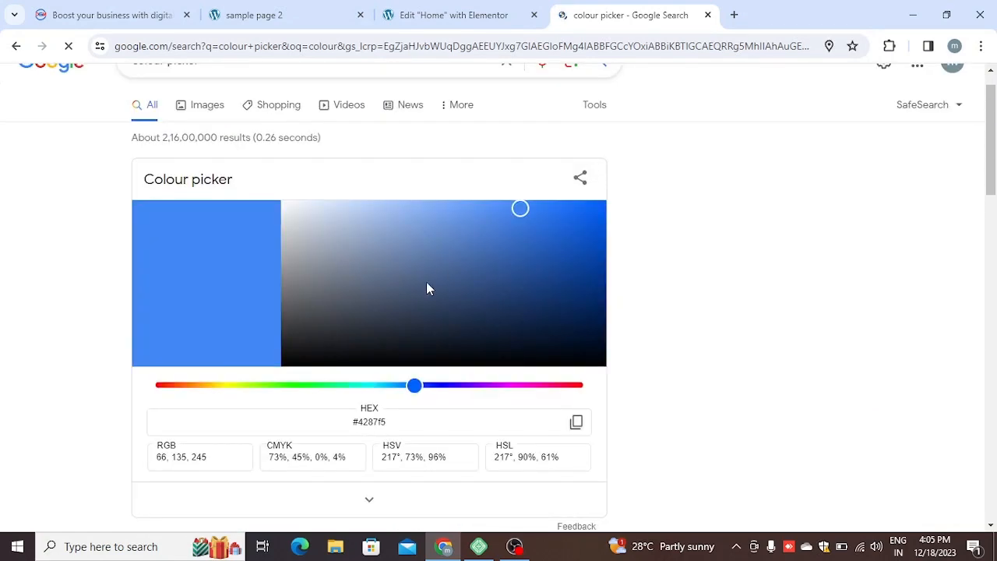
pyautogui.click(223, 386)
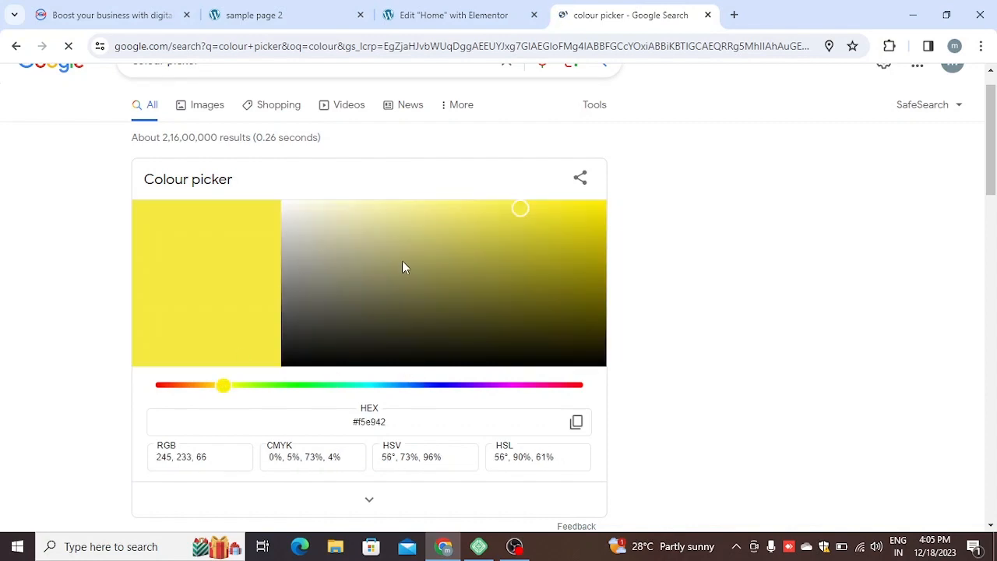
pyautogui.click(605, 203)
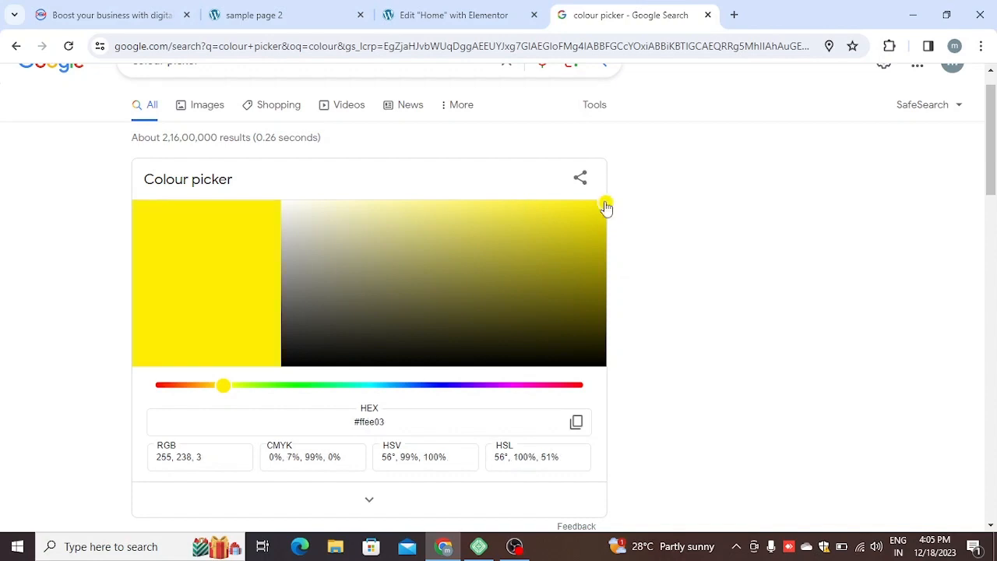
pyautogui.click(562, 204)
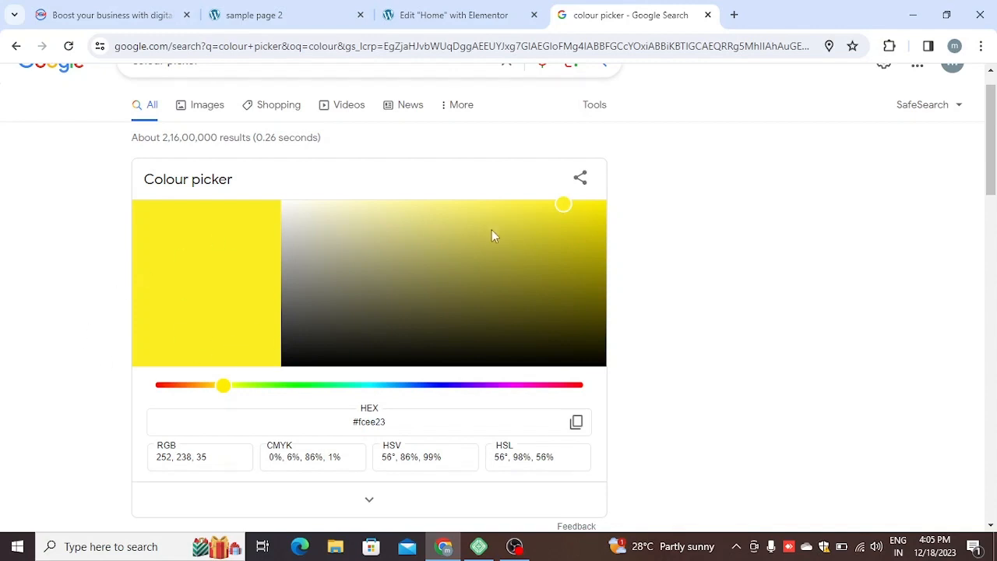
pyautogui.click(492, 264)
pyautogui.click(388, 258)
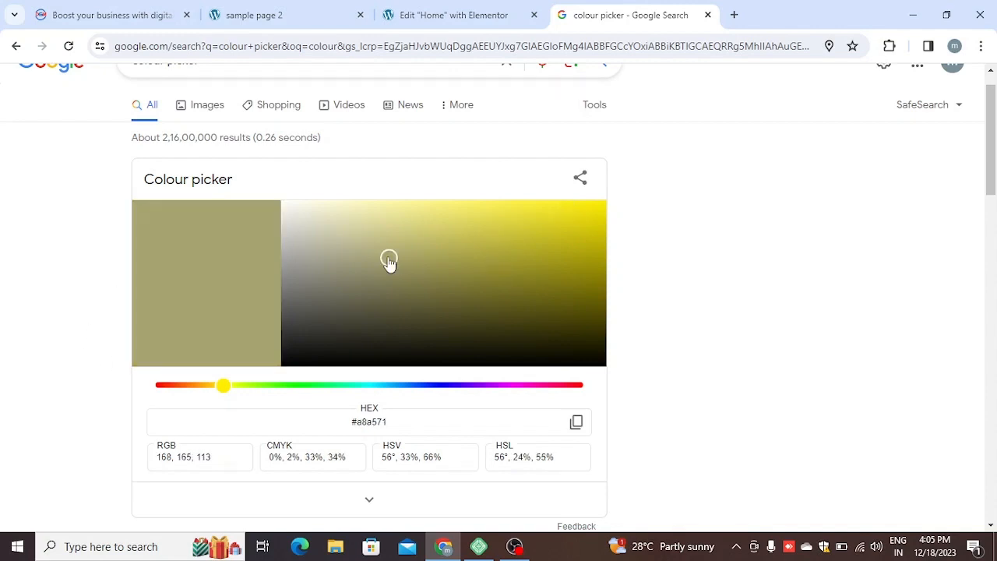
pyautogui.click(482, 203)
pyautogui.click(589, 204)
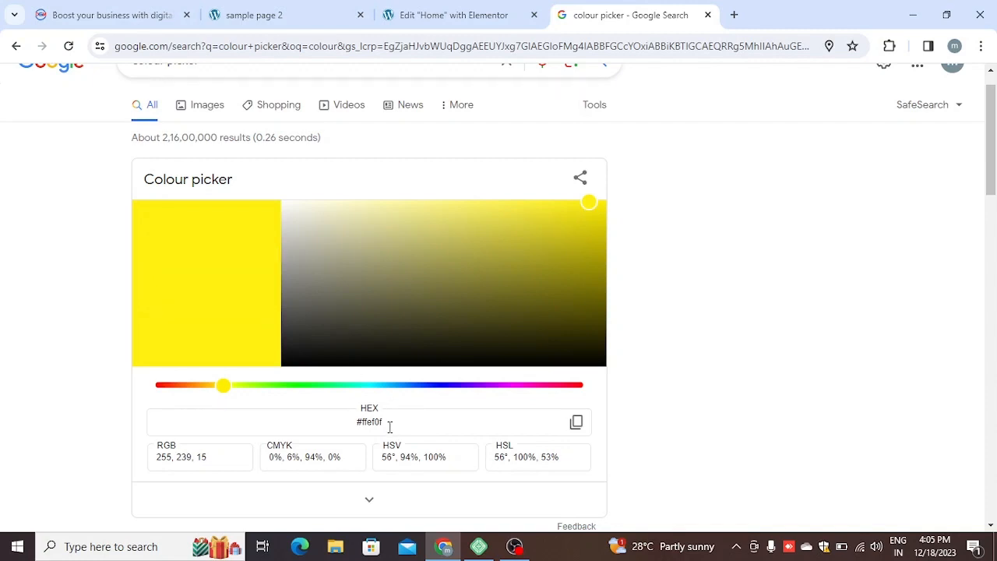
pyautogui.click(577, 425)
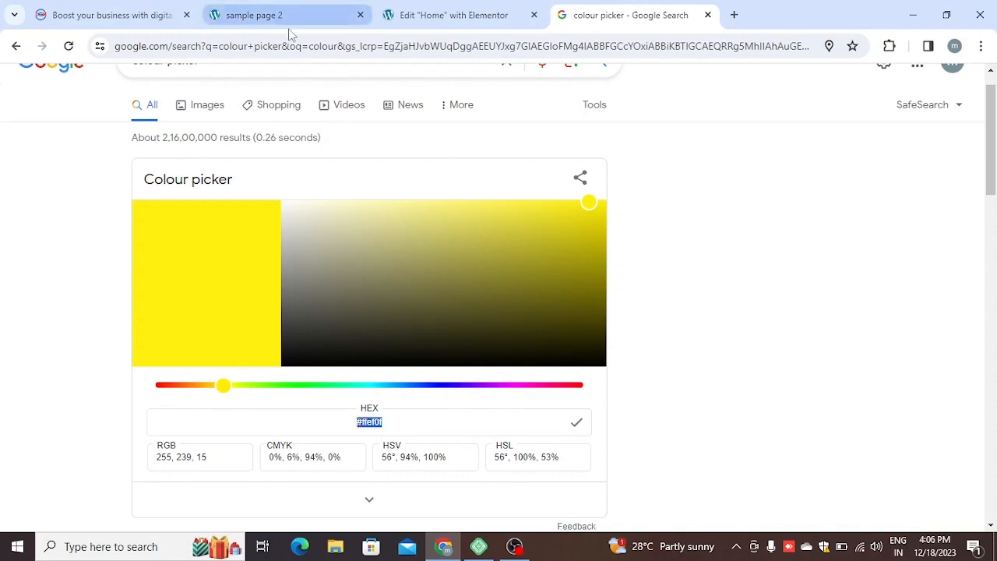
# - Paste the copied HEX code #ffef0f as the colour of the "clinic" span in the Elementor heading title and close it with </span>
pyautogui.click(455, 9)
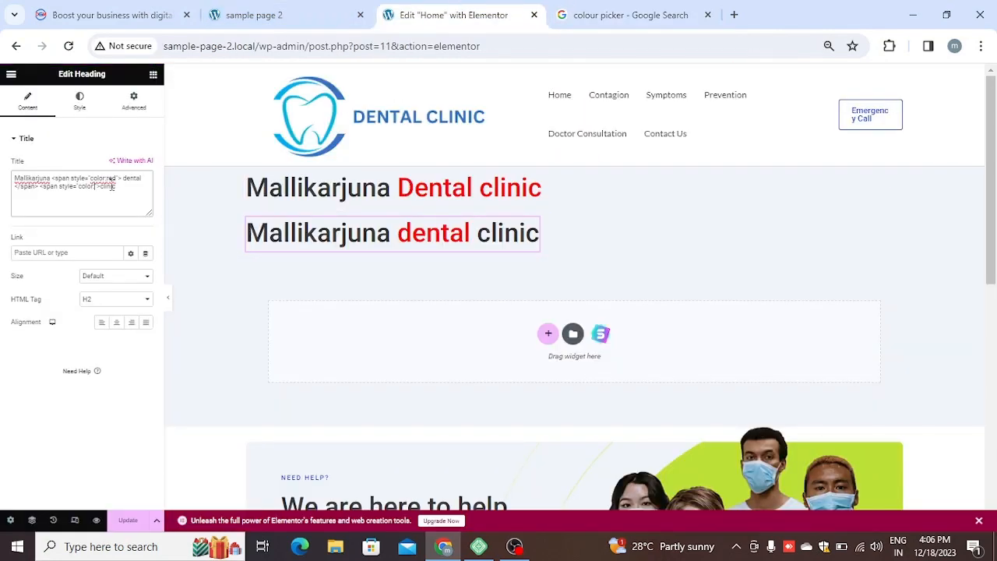
pyautogui.hotkey('ctrl', 'v')
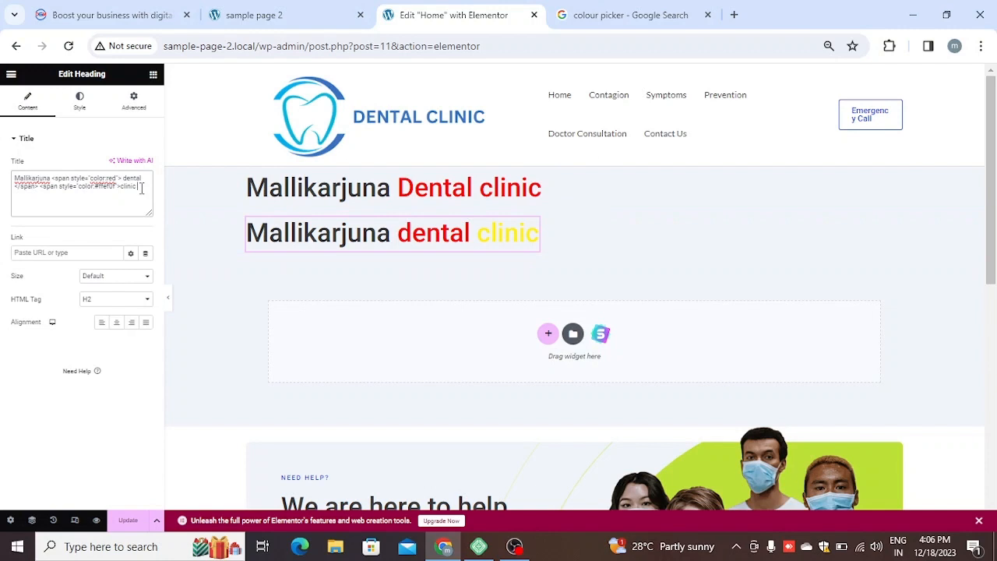
pyautogui.write('<>/span')
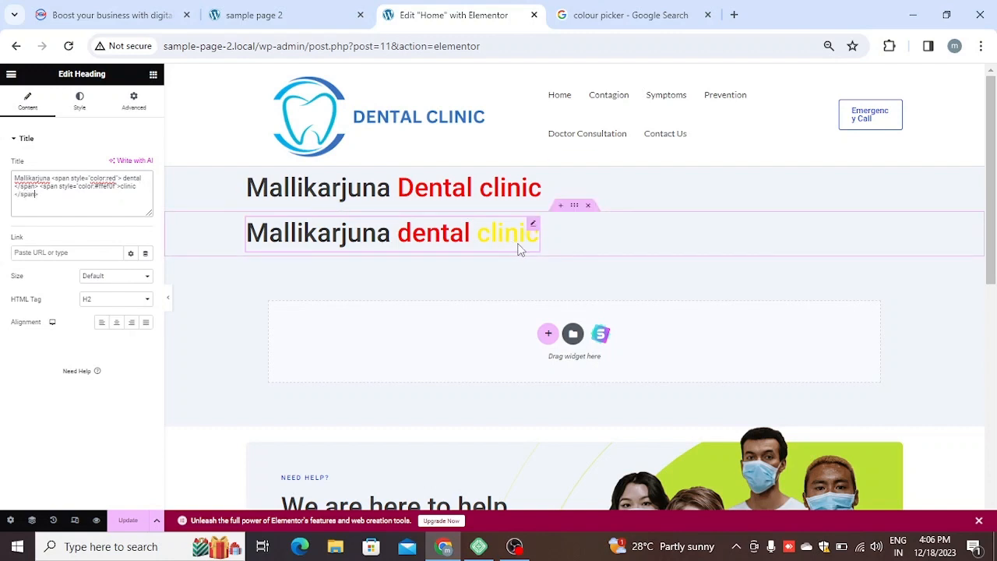
# - Switch to Google's colour picker, choose the bright green #0fff23 and copy its HEX code
pyautogui.click(616, 16)
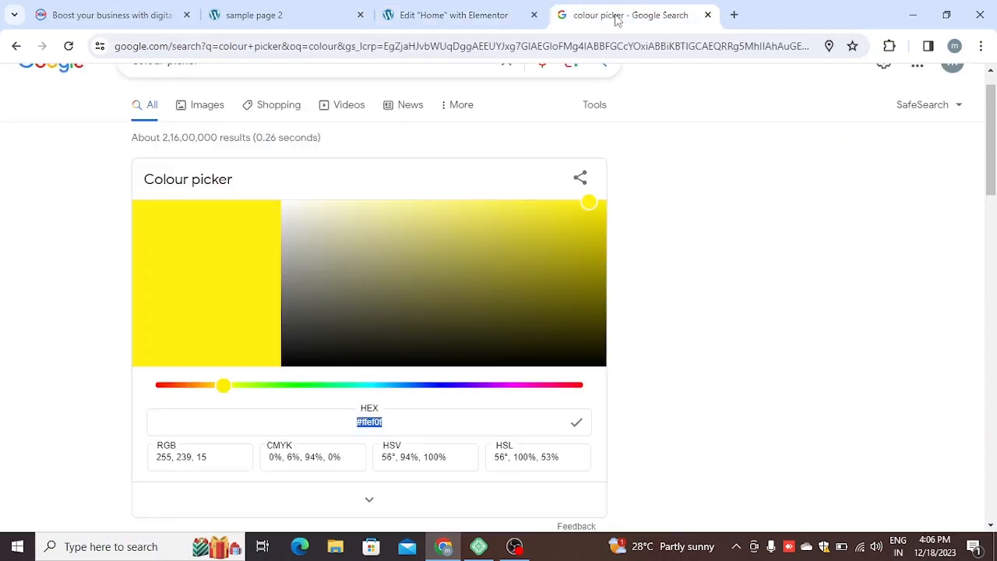
pyautogui.click(306, 387)
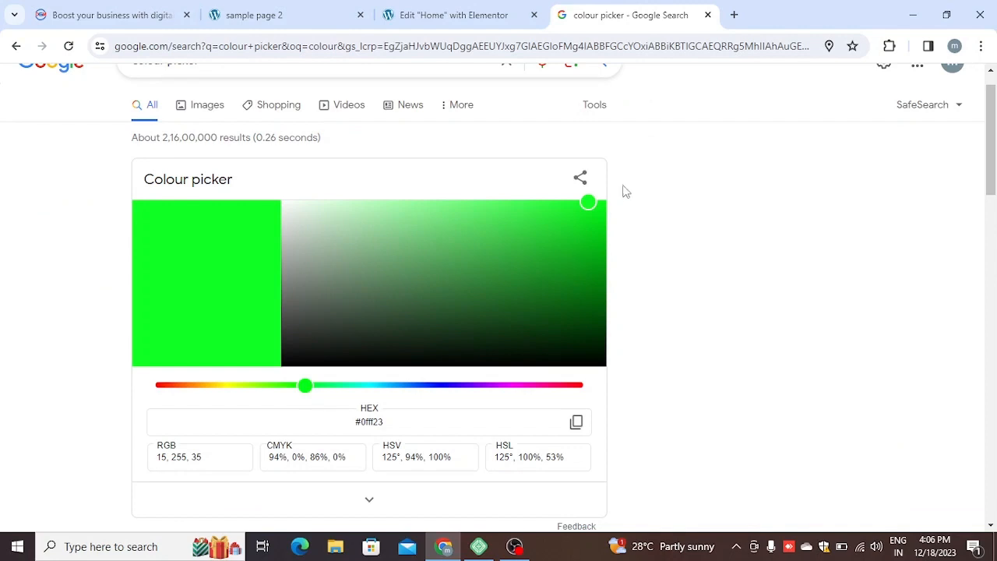
pyautogui.click(576, 424)
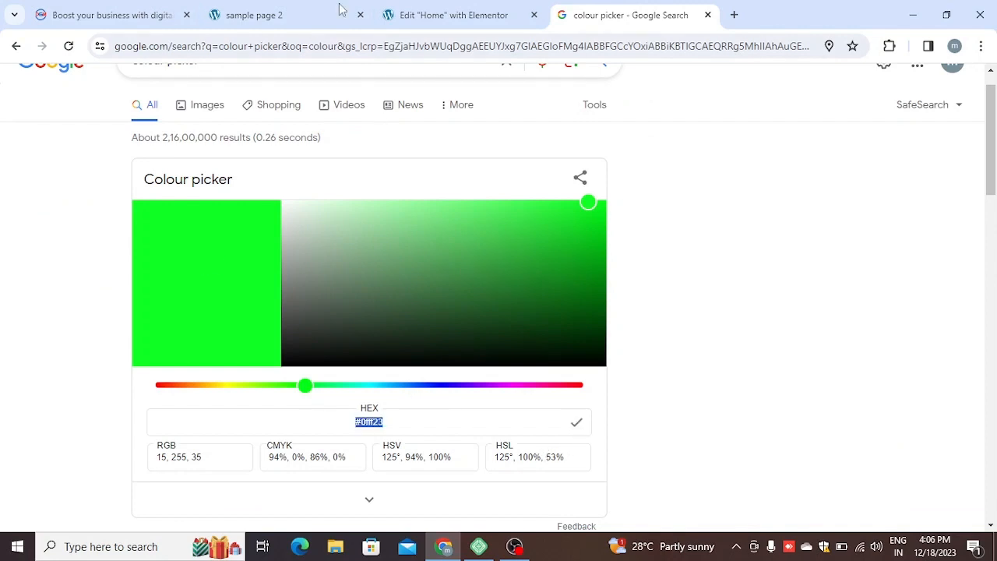
# - Replace the HEX code in the "clinic" span of the Elementor heading title with the copied #0fff23
pyautogui.click(436, 13)
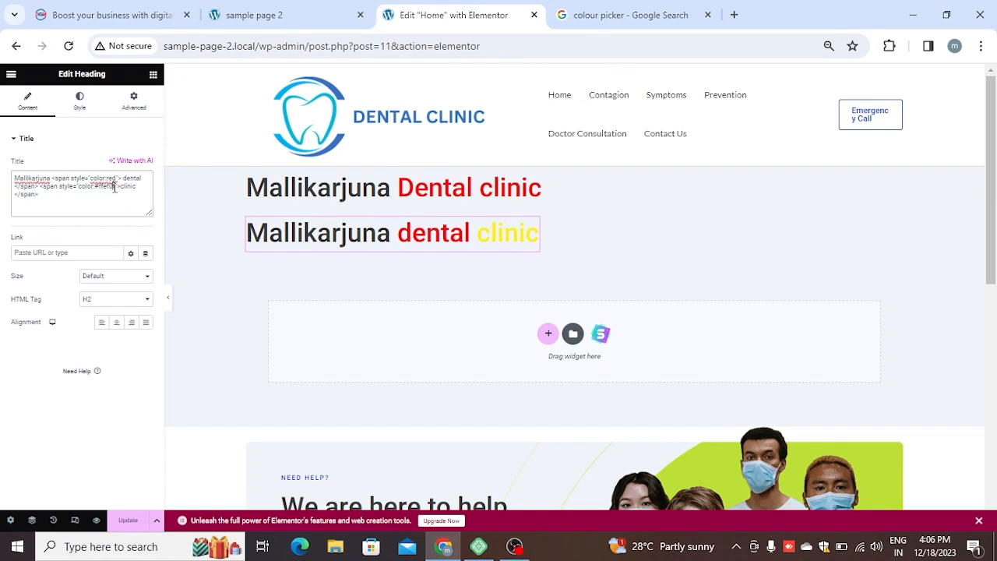
pyautogui.hotkey('shift', 'Left')
pyautogui.hotkey('shift', 'Left')
pyautogui.hotkey('shift', 'Left')
pyautogui.hotkey('shift', 'Left')
pyautogui.hotkey('shift', 'Left')
pyautogui.hotkey('shift', 'Left')
pyautogui.hotkey('ctrl', 'v')
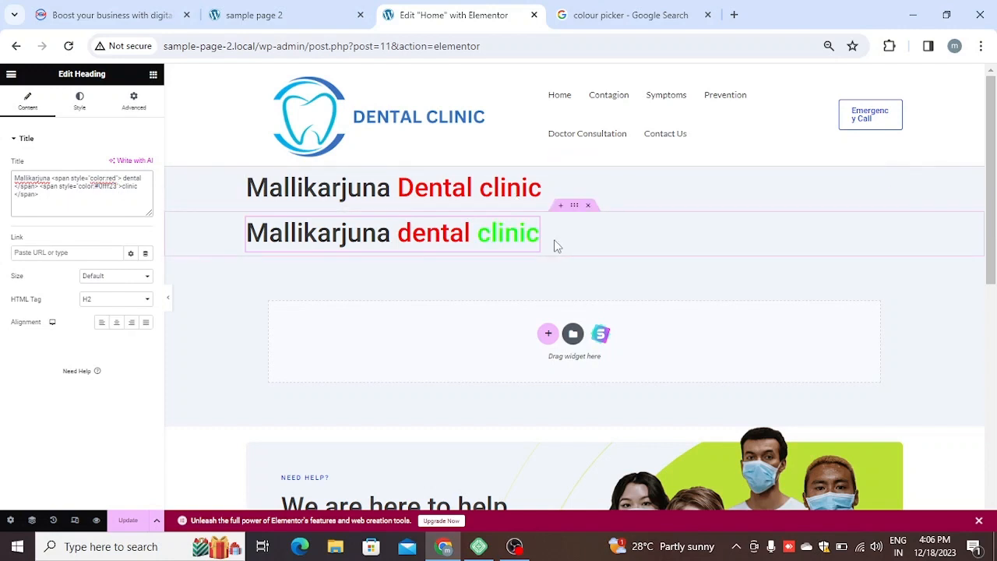